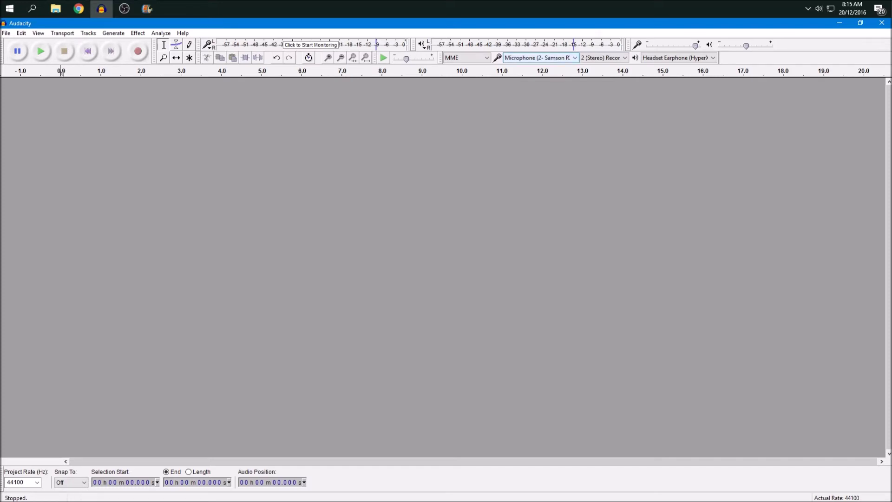
Keep the current microphone input and record about 18 seconds of stereo voice.
{"action": "left_click", "coordinate": [536, 57]}
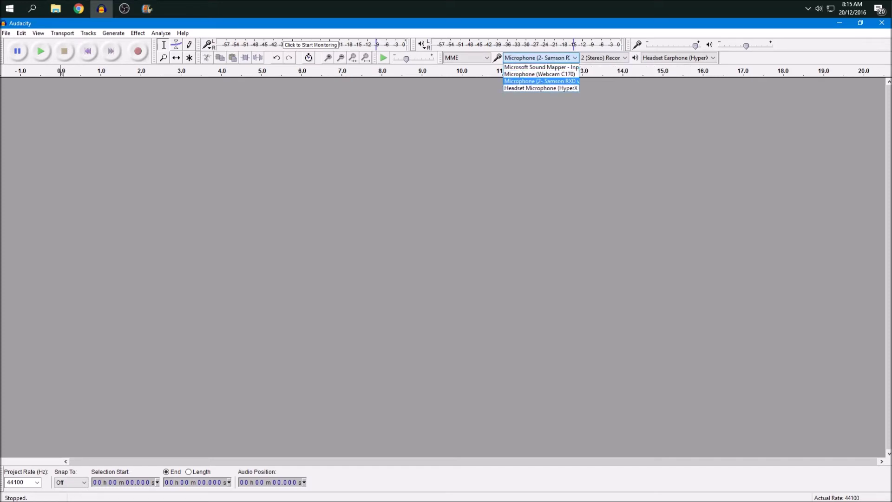
{"action": "key", "text": "Return"}
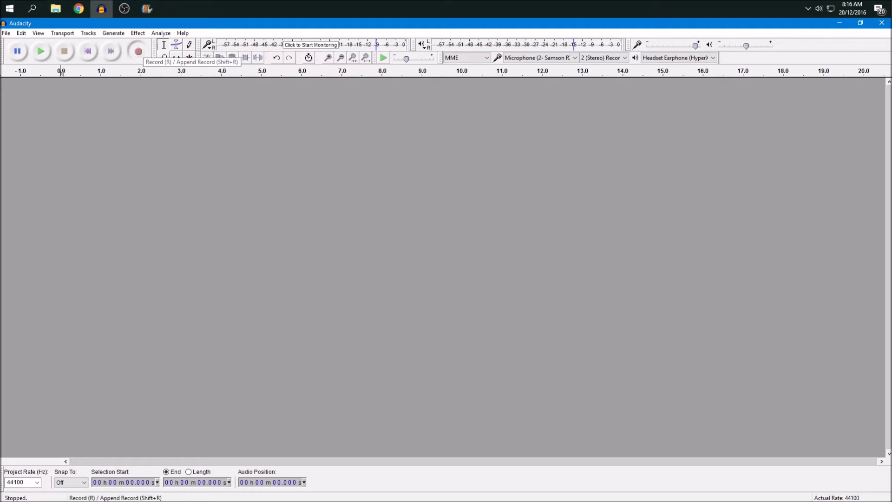
{"action": "left_click", "coordinate": [138, 51]}
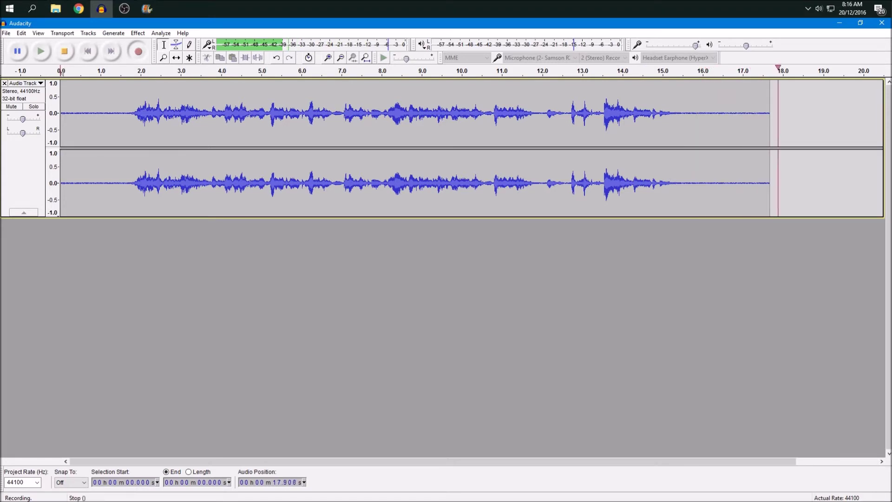
{"action": "left_click", "coordinate": [64, 51]}
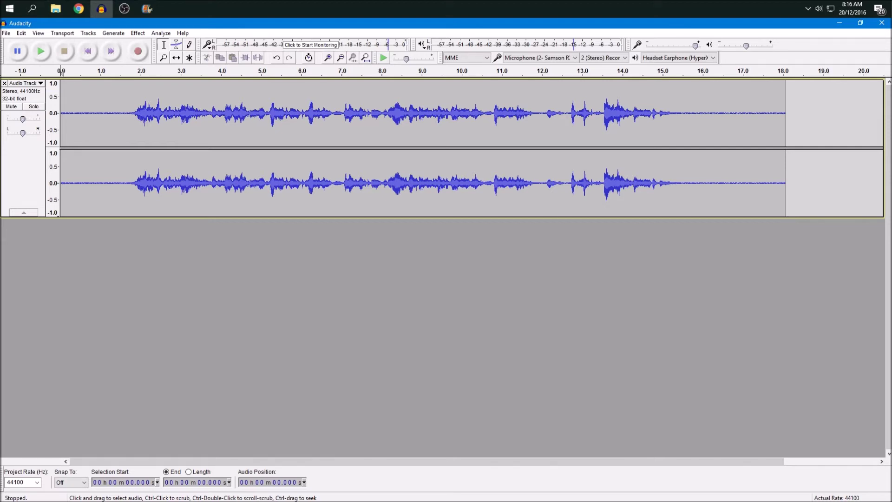
Play the take's opening, then replay it from about 2 s where speech begins.
{"action": "key", "text": "space"}
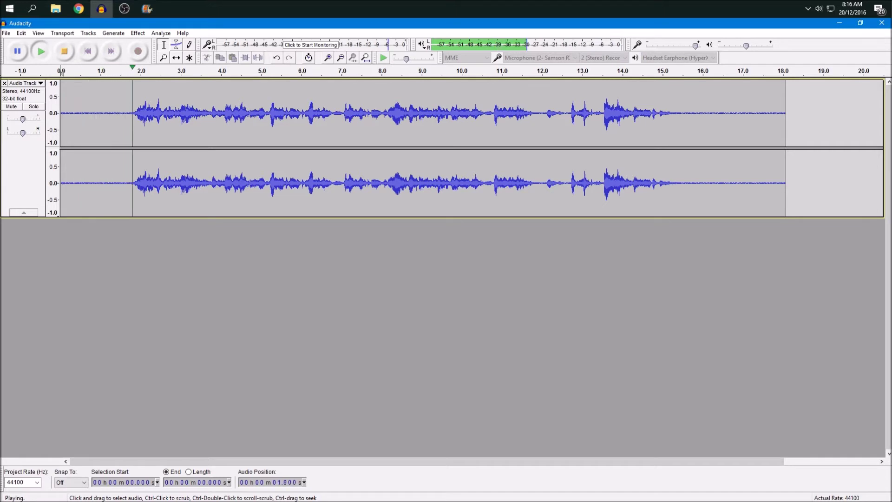
{"action": "key", "text": "space"}
{"action": "left_click", "coordinate": [140, 104]}
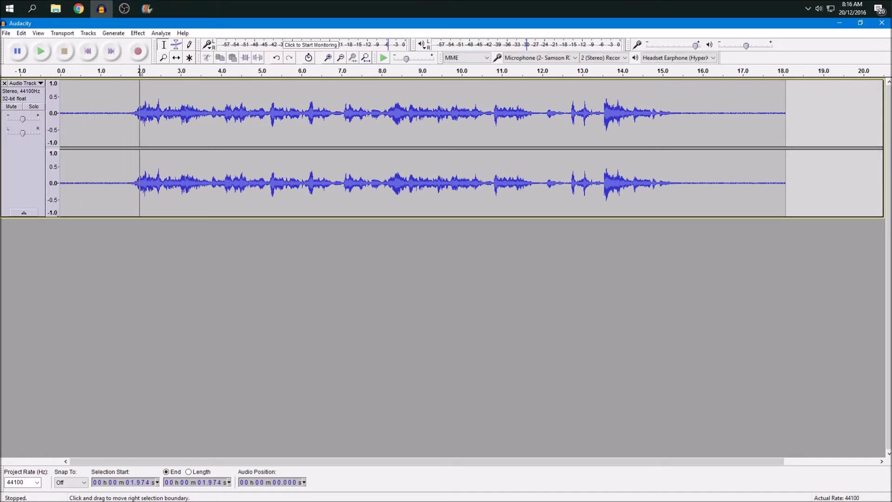
{"action": "key", "text": "space"}
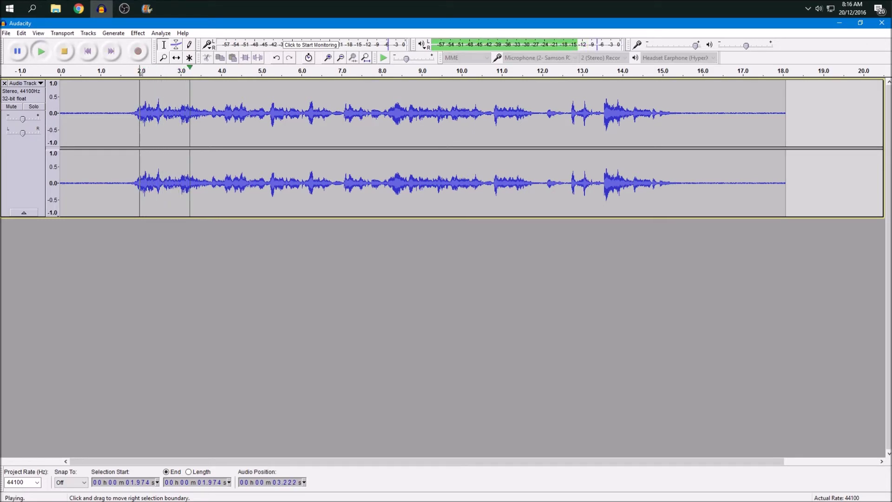
{"action": "key", "text": "space"}
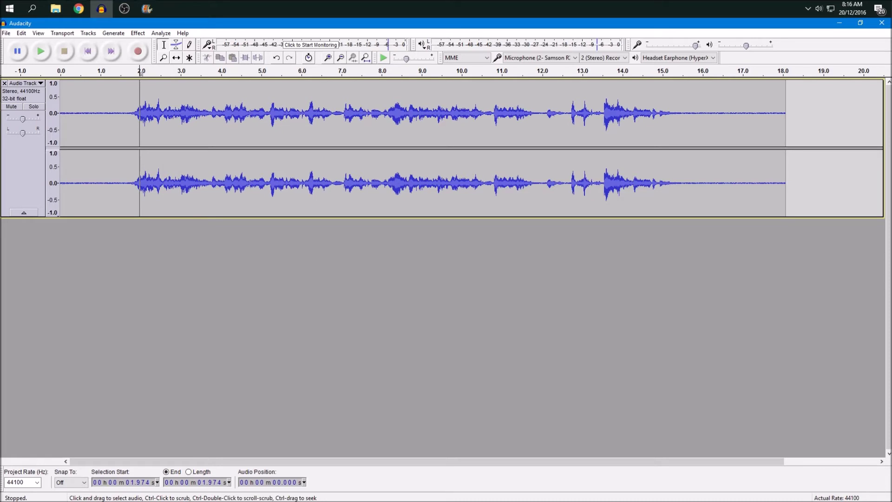
Capture the silent 0.07–1.5 s stretch as the Noise Reduction noise profile.
{"action": "left_click_drag", "start_coordinate": [63, 112], "coordinate": [121, 111]}
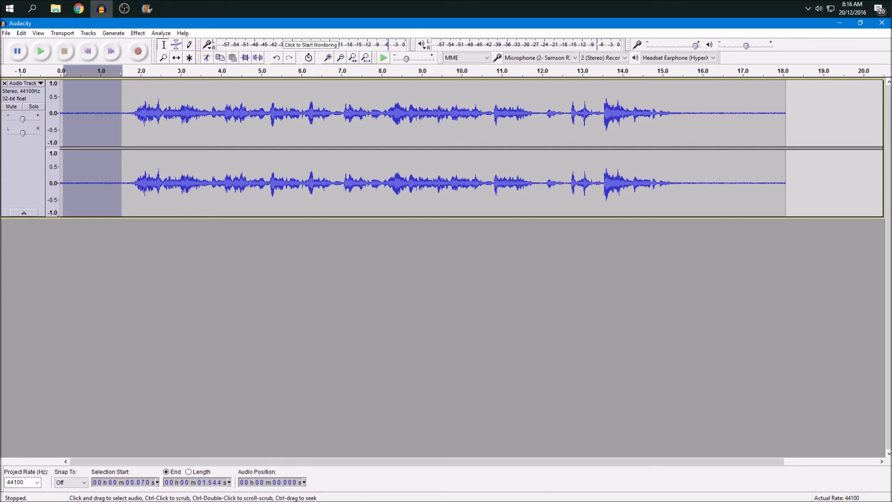
{"action": "left_click", "coordinate": [137, 33]}
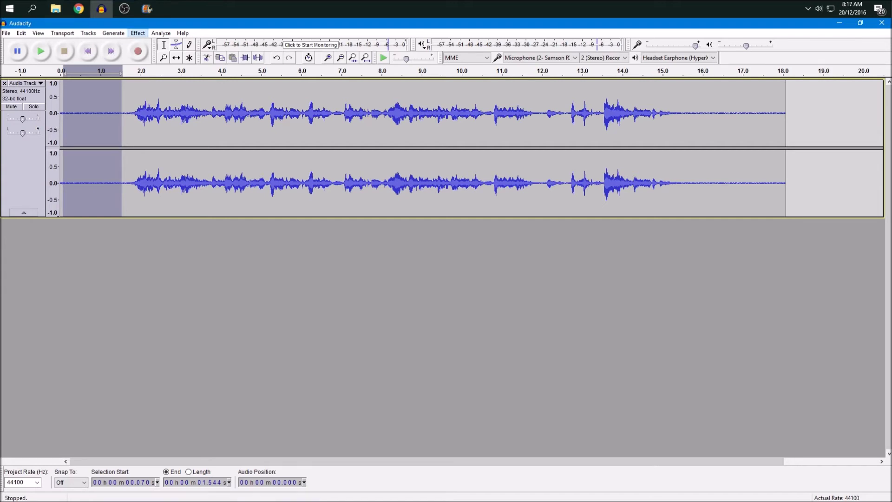
{"action": "left_click", "coordinate": [186, 196]}
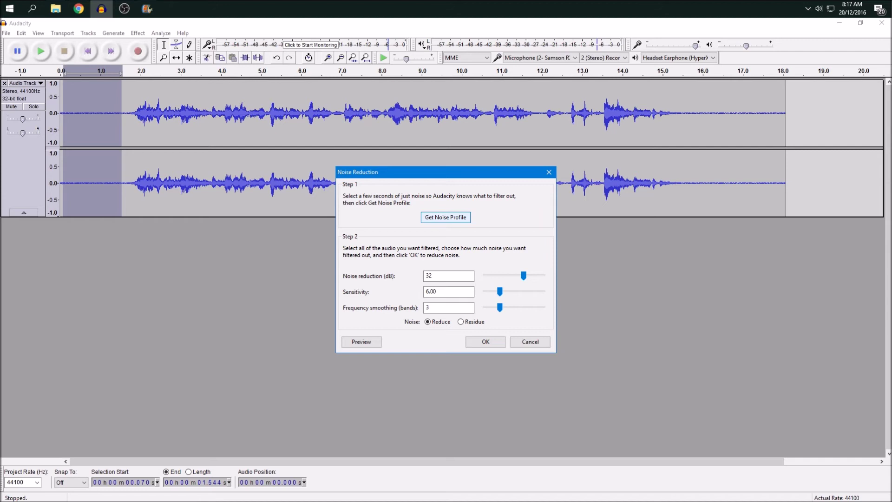
{"action": "left_click", "coordinate": [445, 216]}
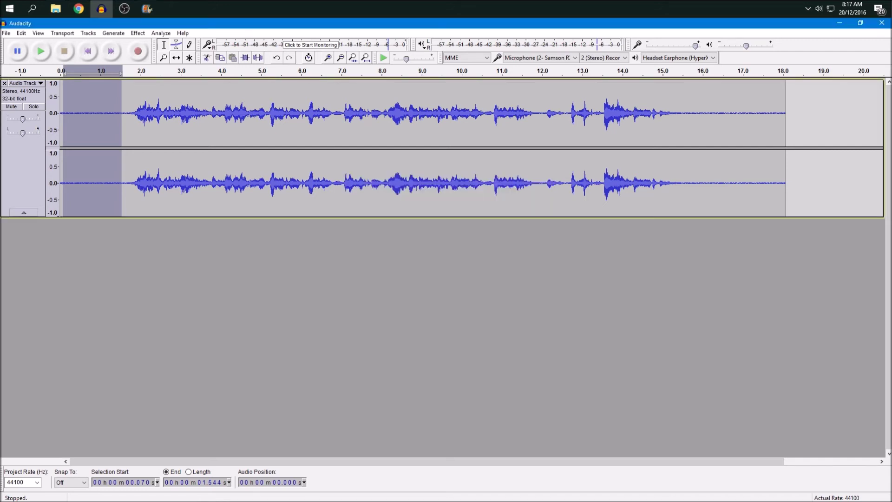
Apply Noise Reduction to the entire track with 32 dB, sensitivity 6.00, smoothing 3.
{"action": "key", "text": "ctrl+a"}
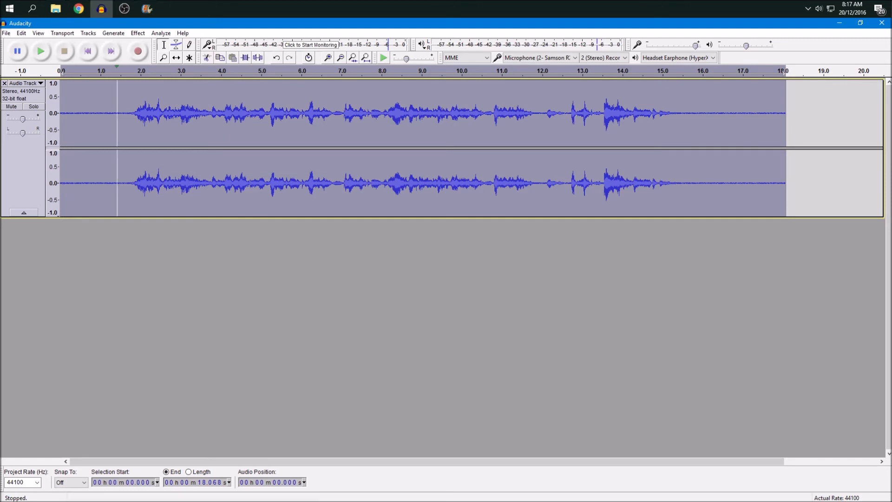
{"action": "left_click", "coordinate": [137, 33]}
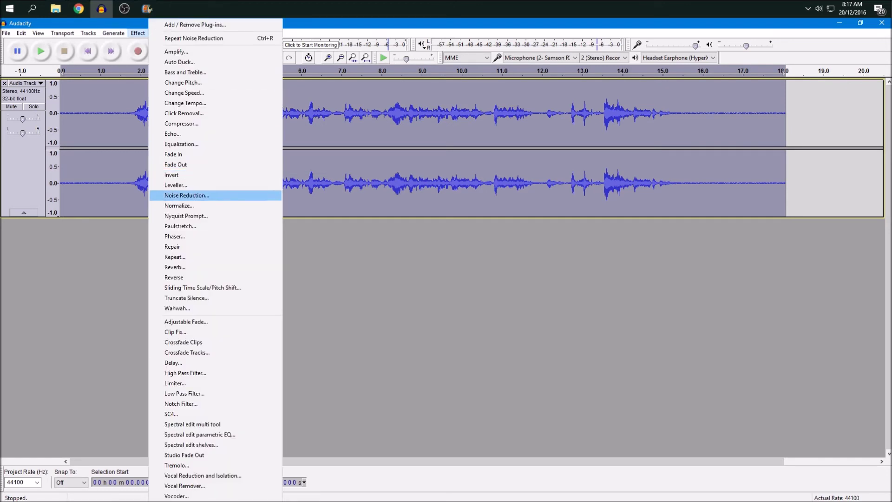
{"action": "left_click", "coordinate": [186, 195]}
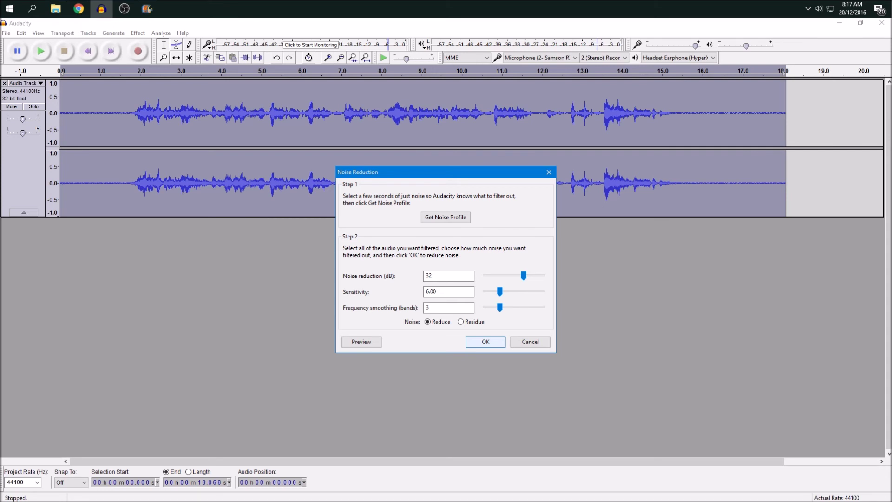
{"action": "key", "text": "Return"}
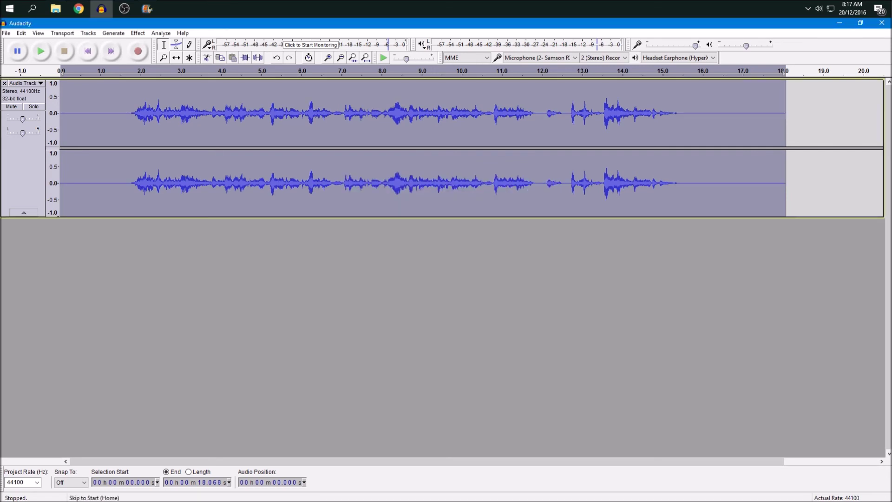
{"action": "left_click", "coordinate": [84, 111]}
{"action": "left_click", "coordinate": [66, 112]}
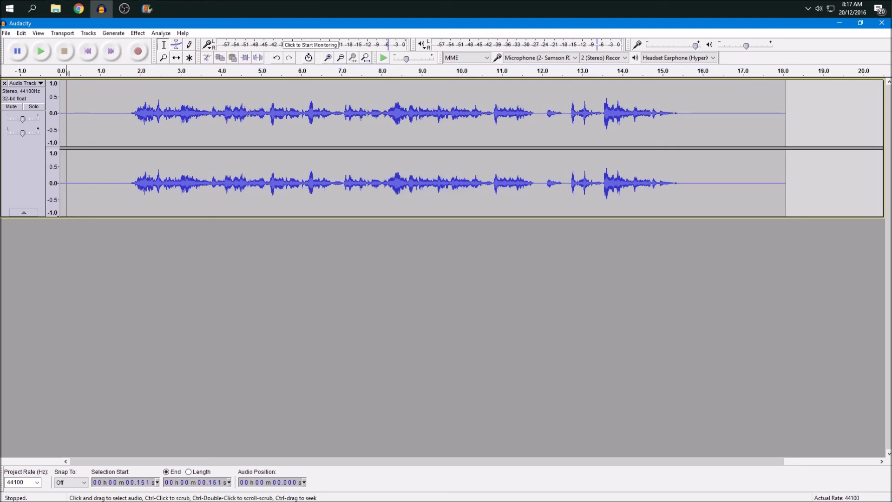
{"action": "key", "text": "space"}
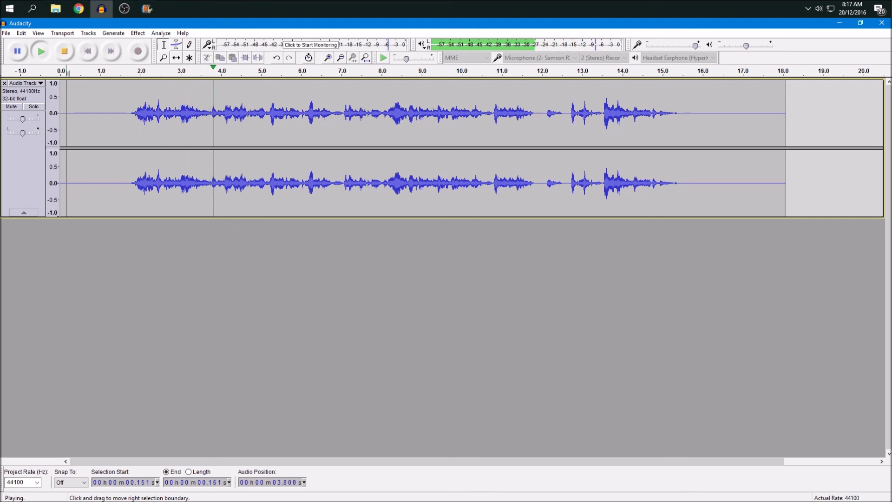
{"action": "key", "text": "space"}
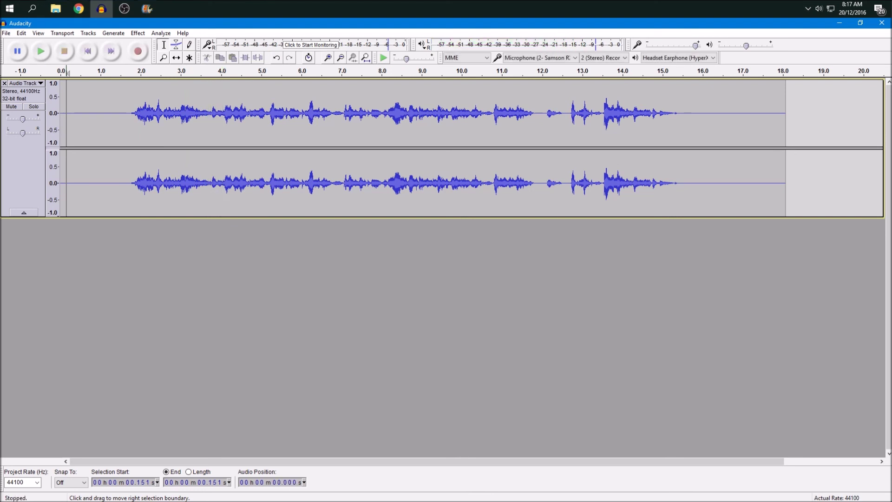